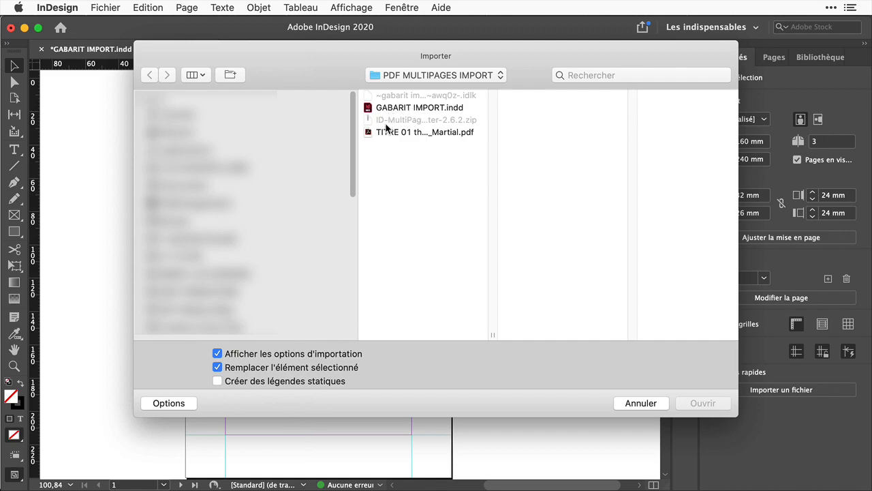
Step: Load the TITRE 01 thesis PDF for placement with its import options set to all pages (Toutes)
left_click(381, 134)
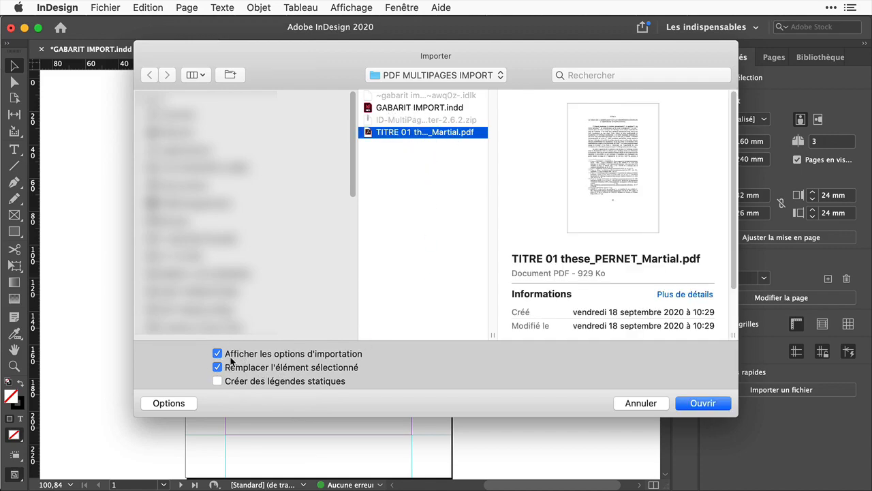
left_click(718, 404)
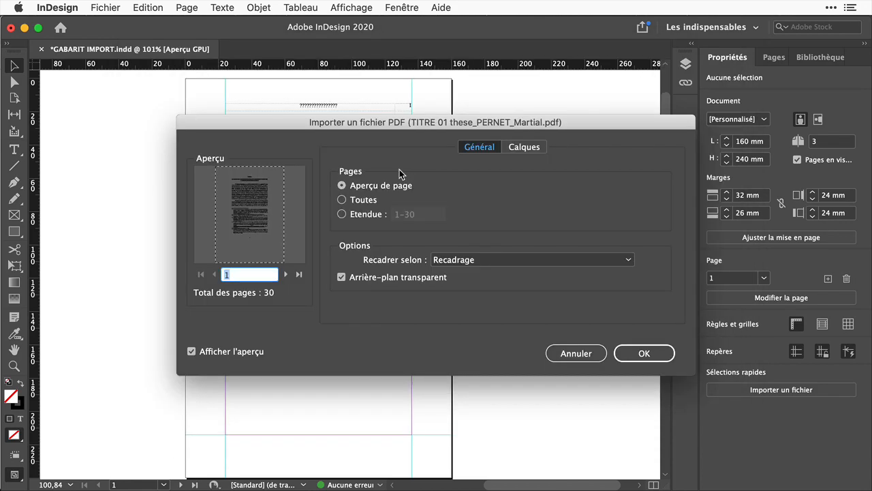
left_click(353, 201)
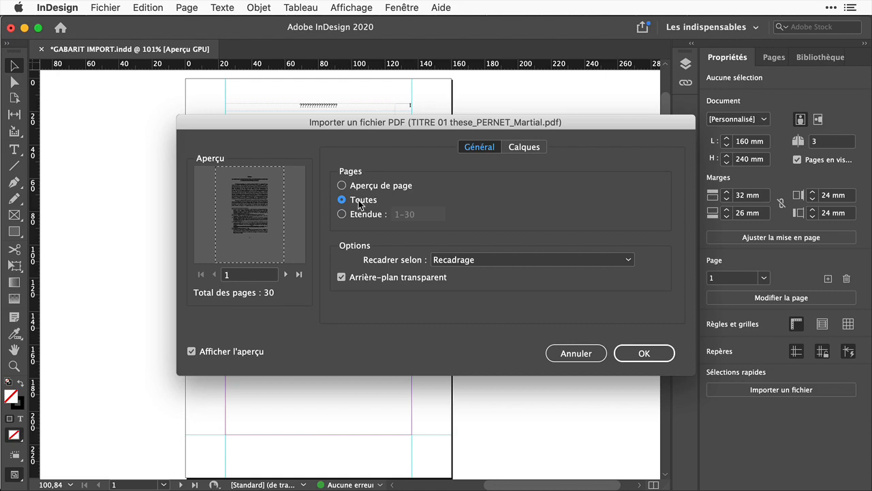
left_click(644, 357)
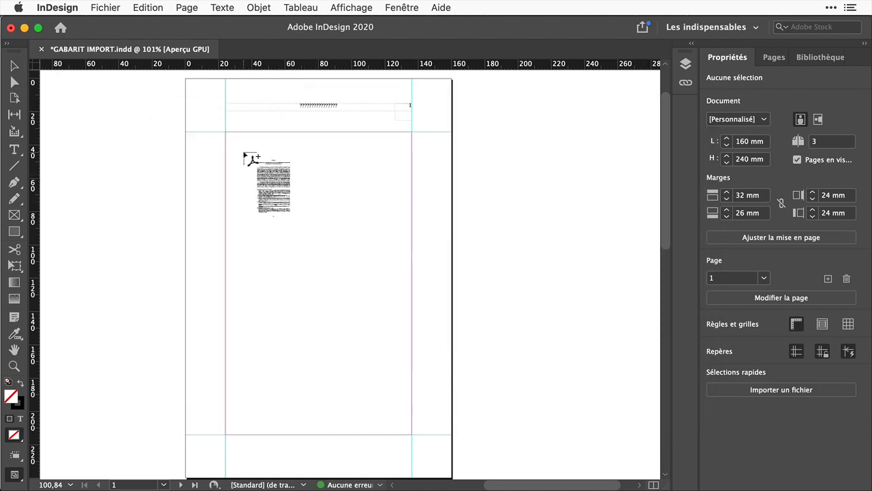
Step: Place the first three PDF pages by hand, one each on document pages 1, 2 and 3
left_click(199, 107)
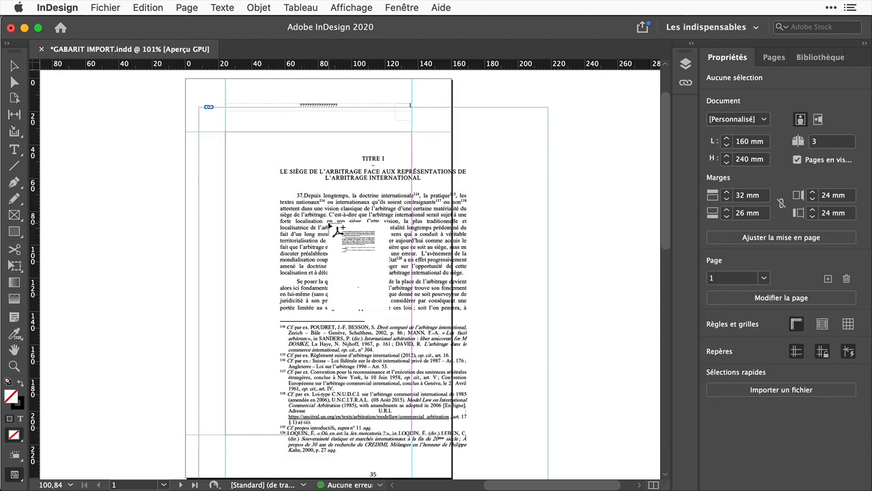
scroll(334, 228, "down", 10)
scroll(329, 225, "down", 4)
left_click(150, 142)
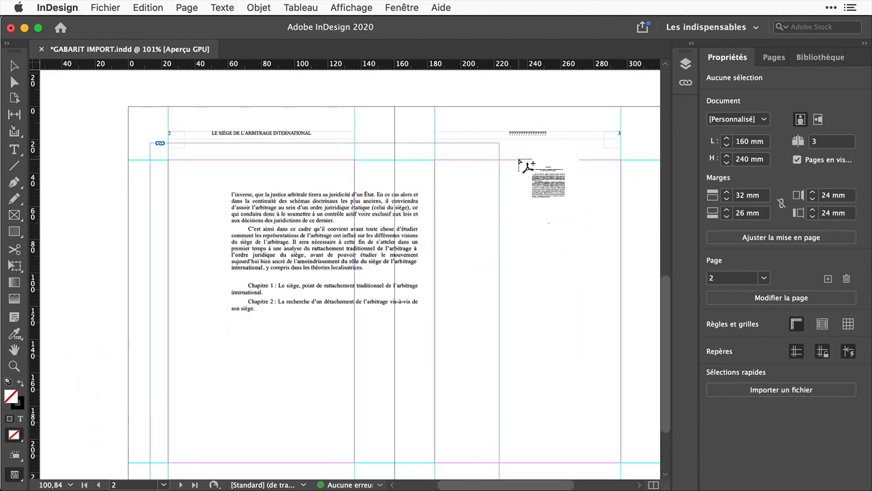
left_click(519, 161)
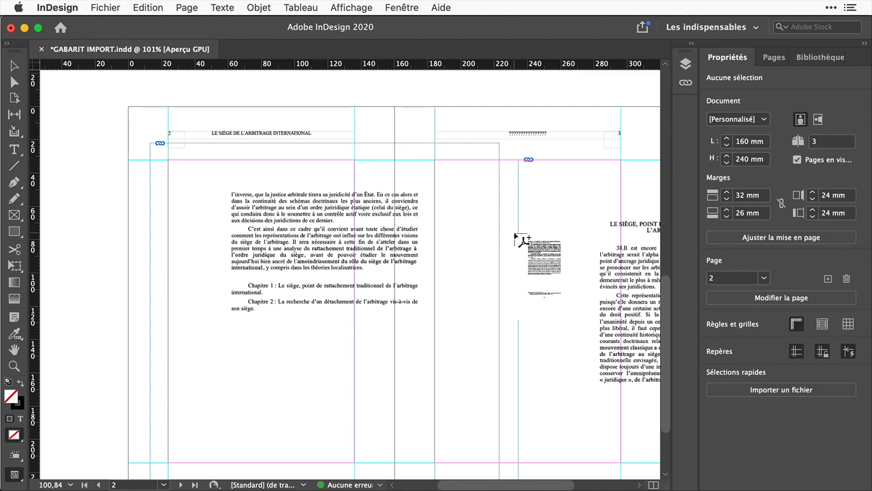
scroll(531, 246, "down", 3)
scroll(541, 251, "right", 5)
scroll(540, 251, "up", 1)
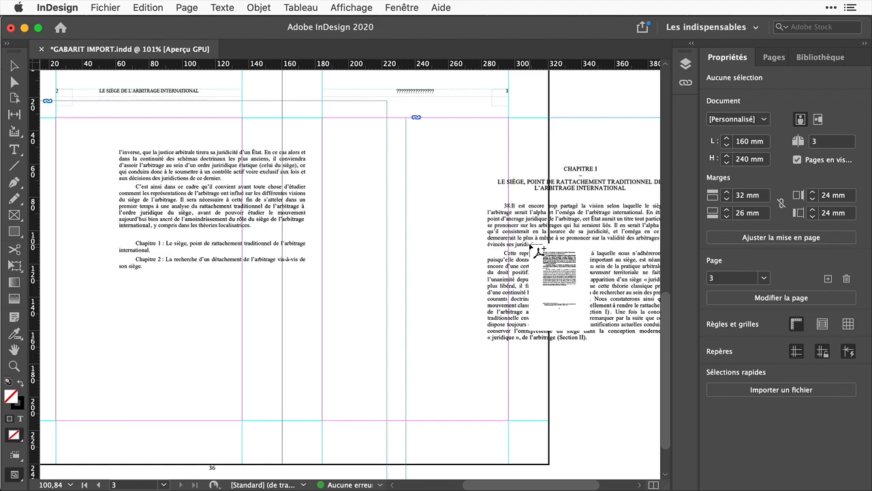
Step: Switch to Chrome and show the GitHub releases page of ID-MultiPageImporter
key("ctrl+Left")
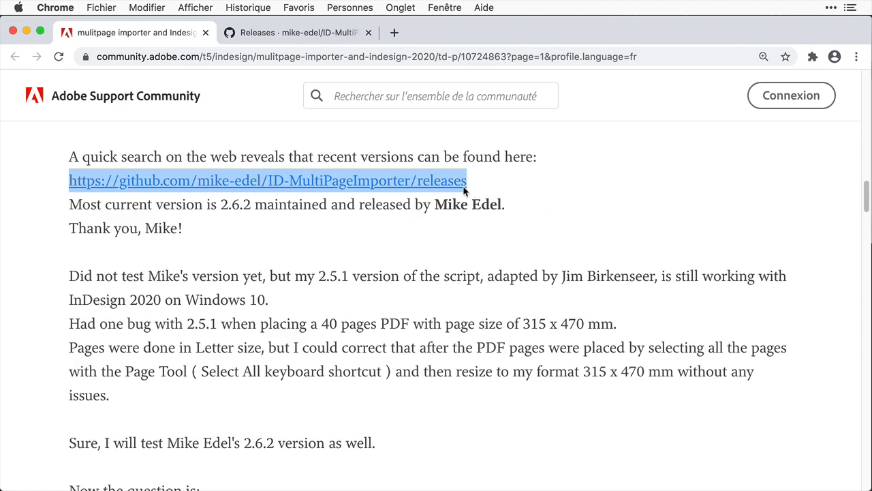
left_click(301, 33)
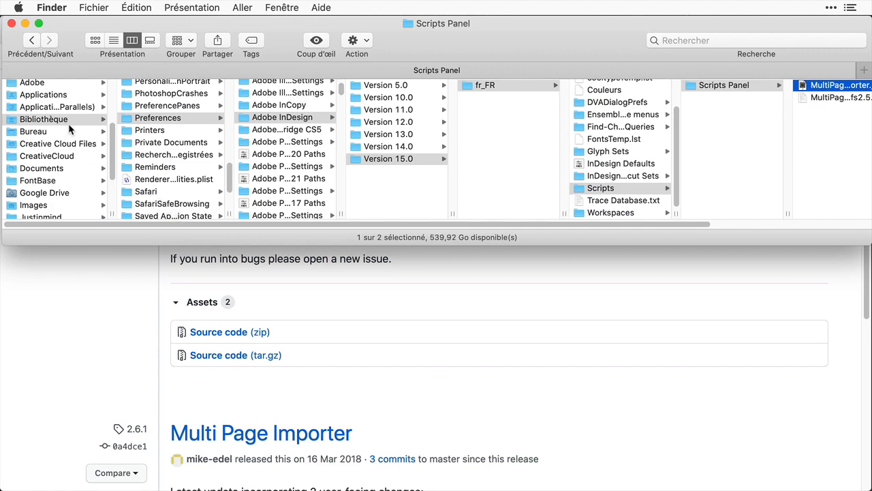
Step: Examine the Finder path to the InDesign Version 15.0 fr_FR Scripts Panel folder and the script files inside it
scroll(70, 120, "down", 1)
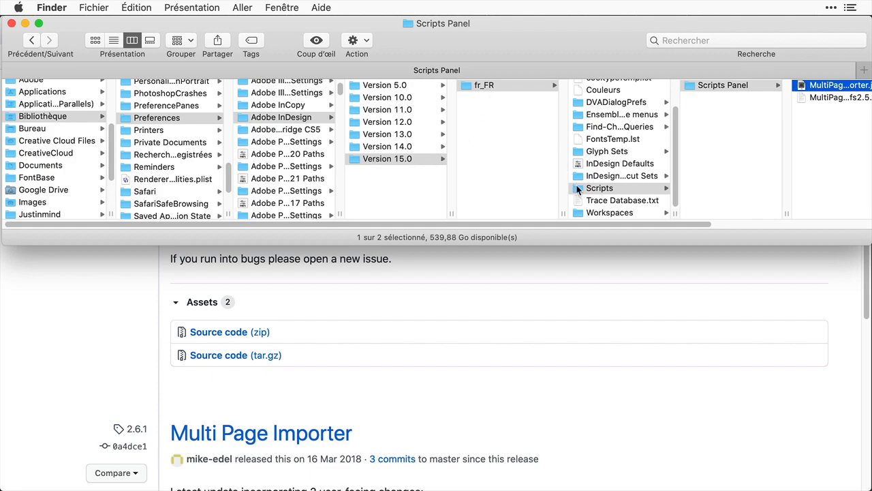
scroll(784, 96, "right", 2)
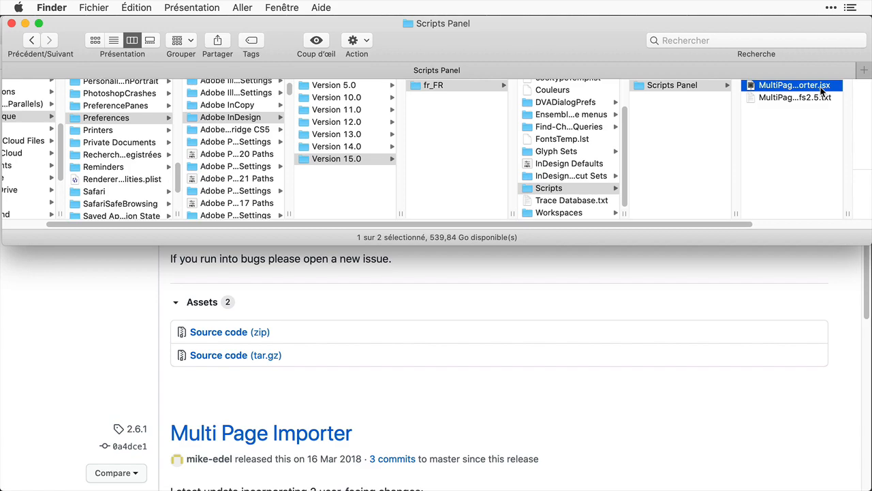
left_click(649, 129)
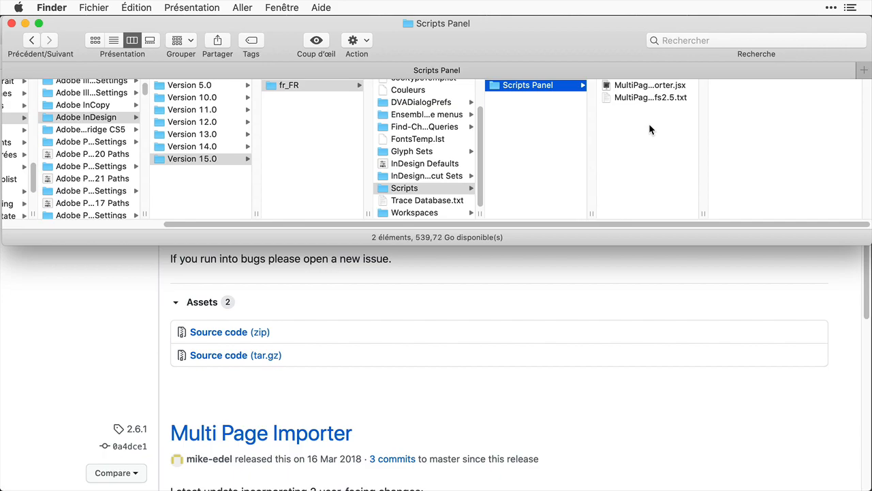
Step: Return to InDesign, show the Scripts utility and collapse the Communauté folder so the Utilisateur scripts are in reach
key("ctrl+Left")
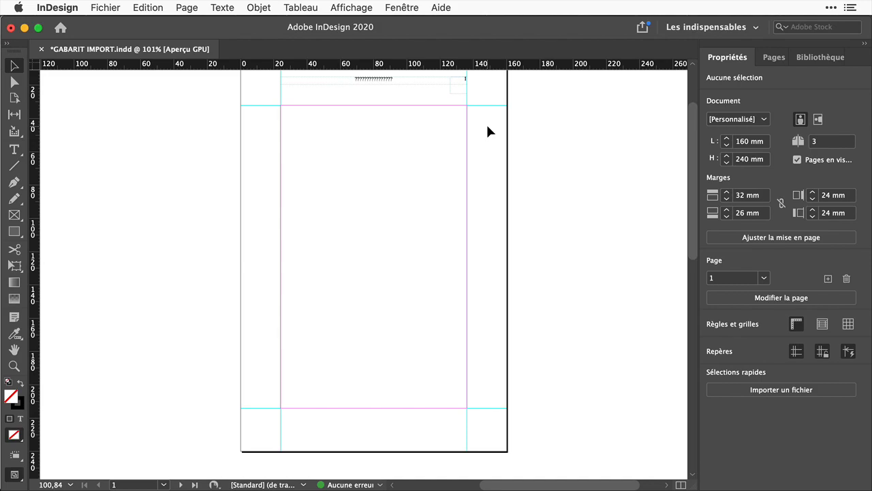
left_click(396, 8)
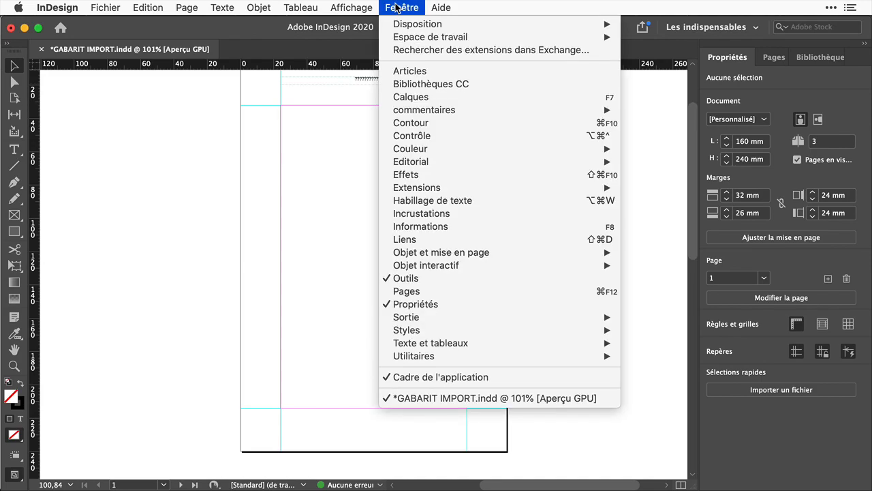
mouse_move(500, 360)
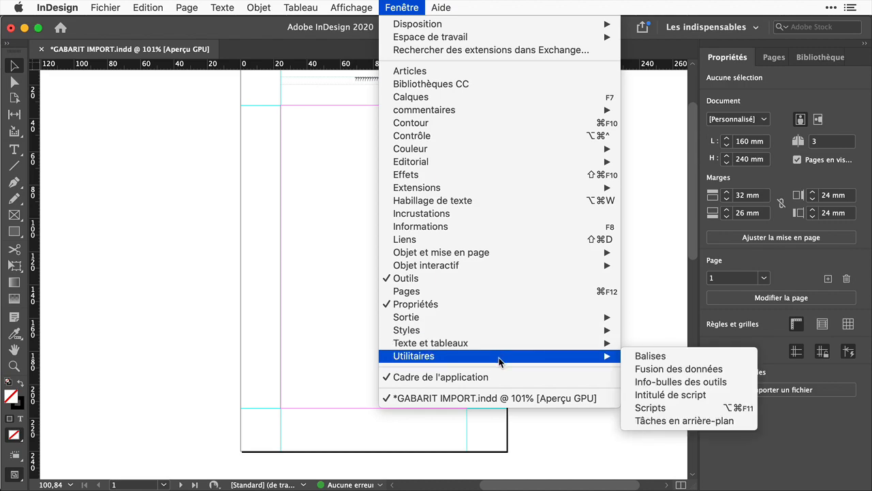
left_click(674, 409)
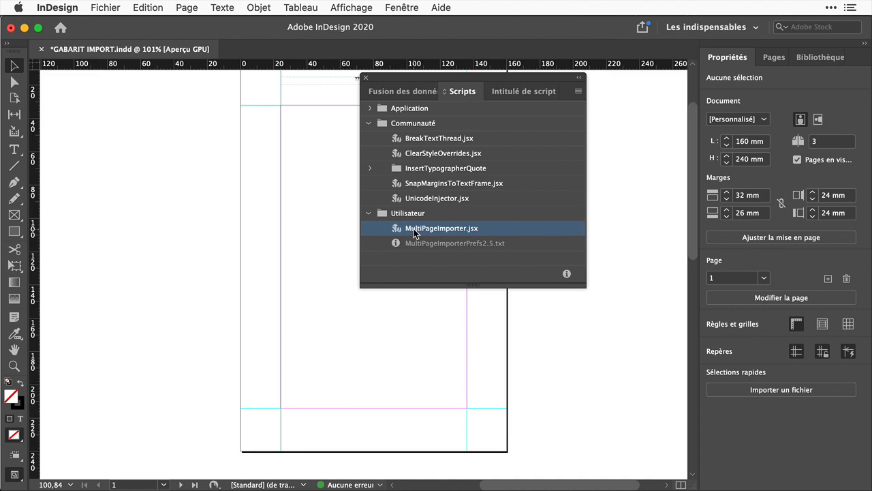
left_click(369, 214)
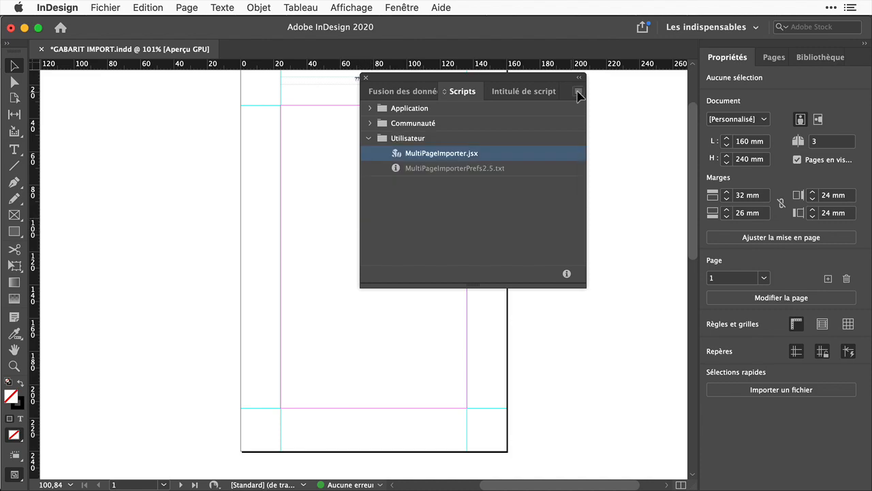
left_click(578, 91)
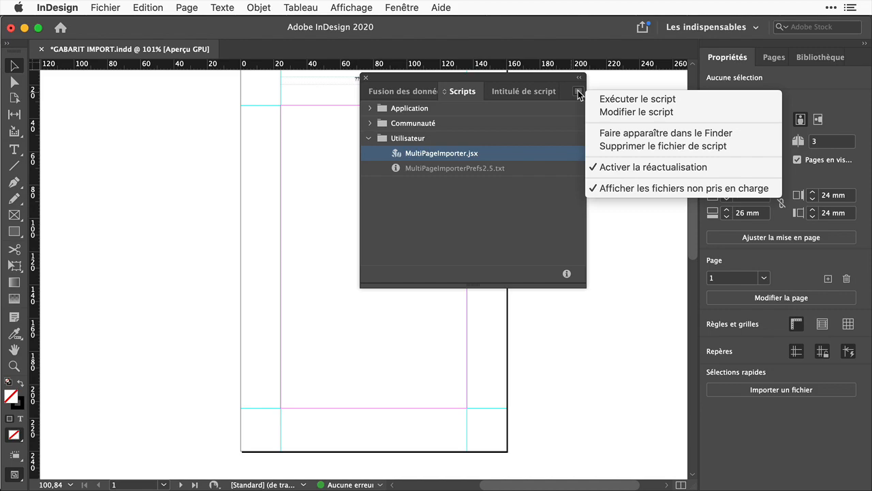
left_click(668, 113)
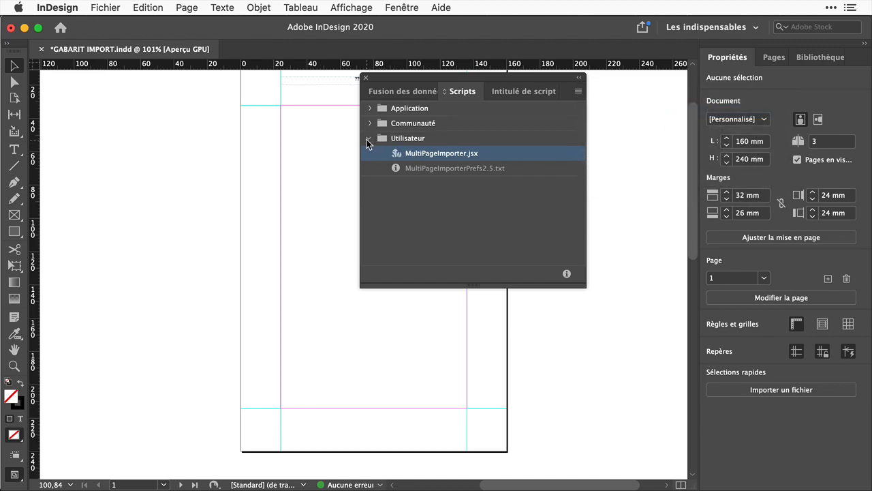
Step: Run the MultiPageImporter.jsx user script and choose the TITRE 01 thesis PDF as the file to place
double_click(502, 154)
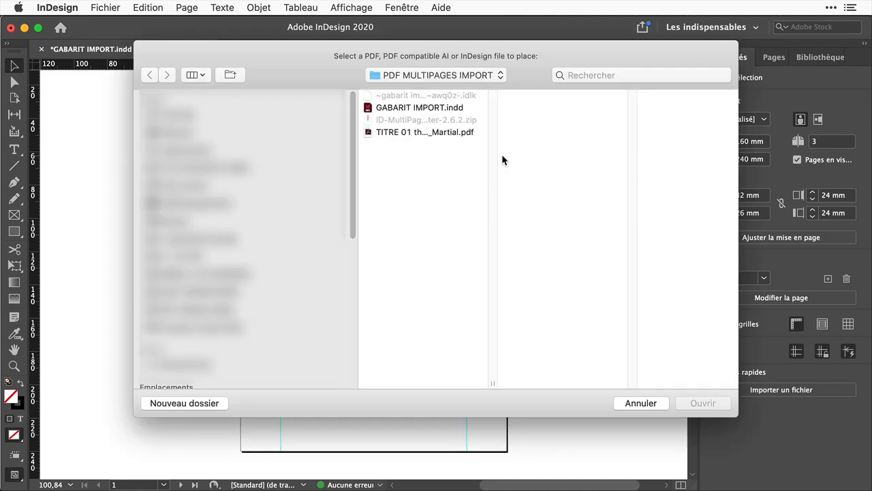
left_click(404, 134)
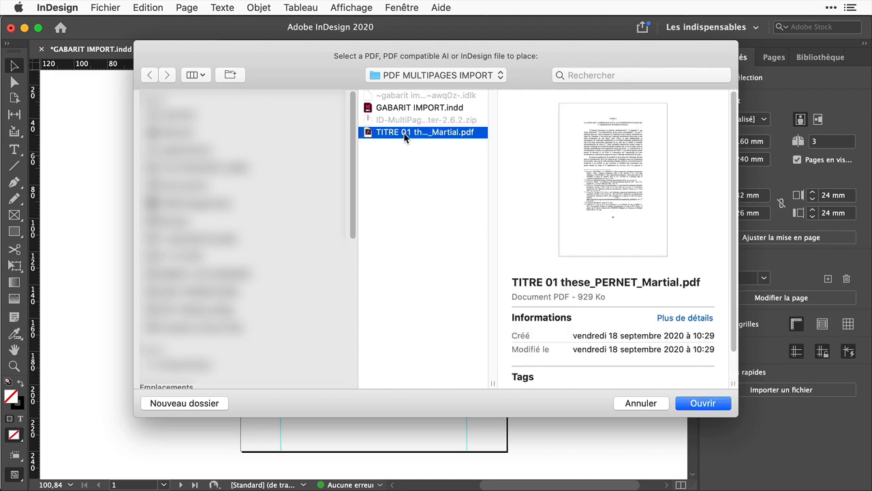
left_click(702, 403)
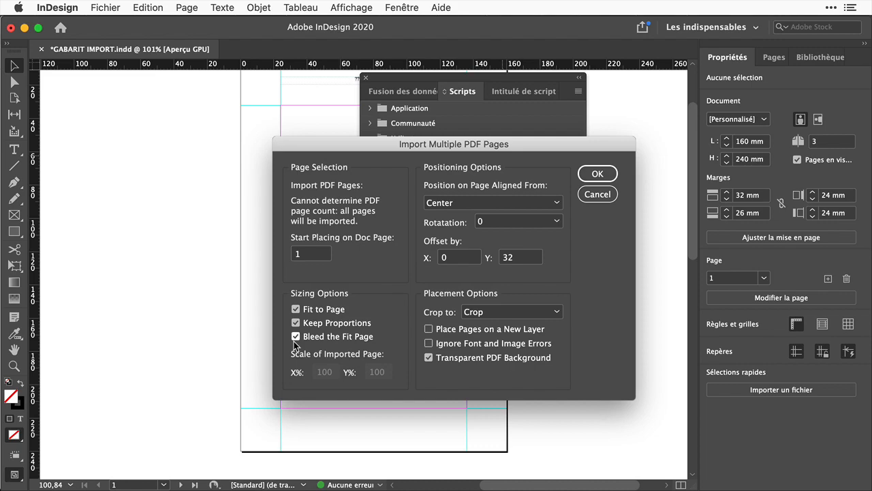
Step: Import all PDF pages starting on document page 1, aligned from Center with offsets X 0 and Y 32
left_click(485, 202)
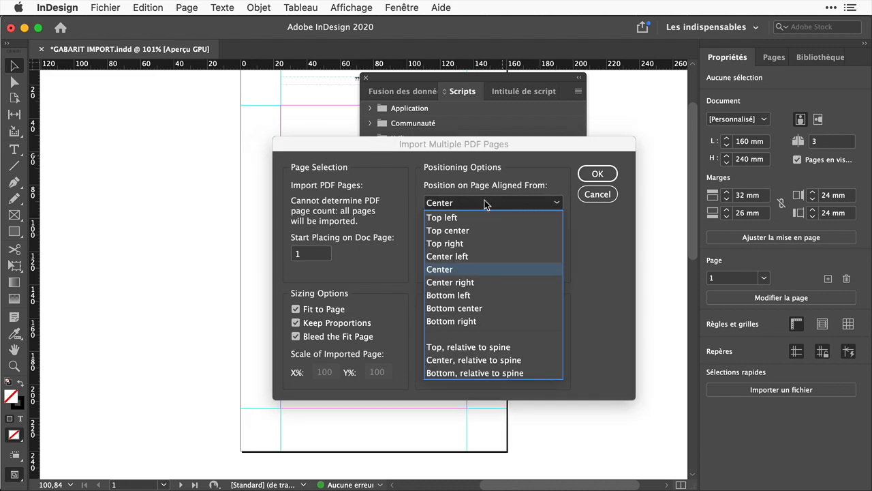
left_click(462, 269)
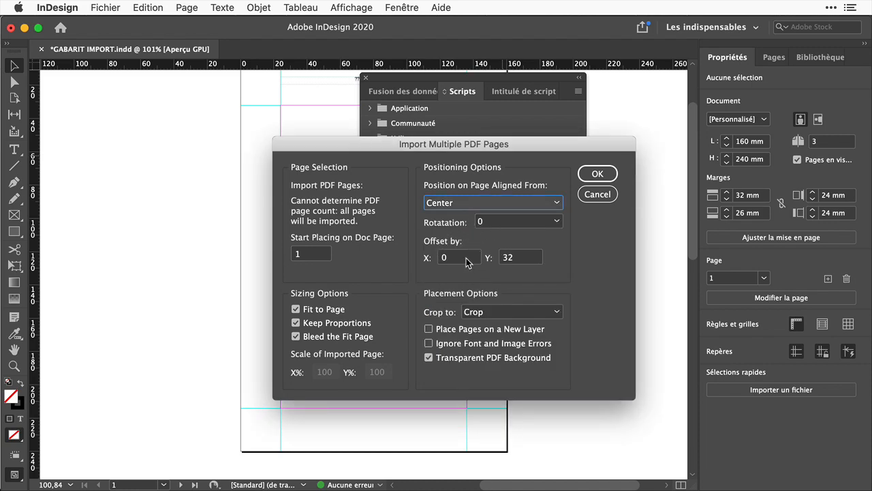
left_click(523, 258)
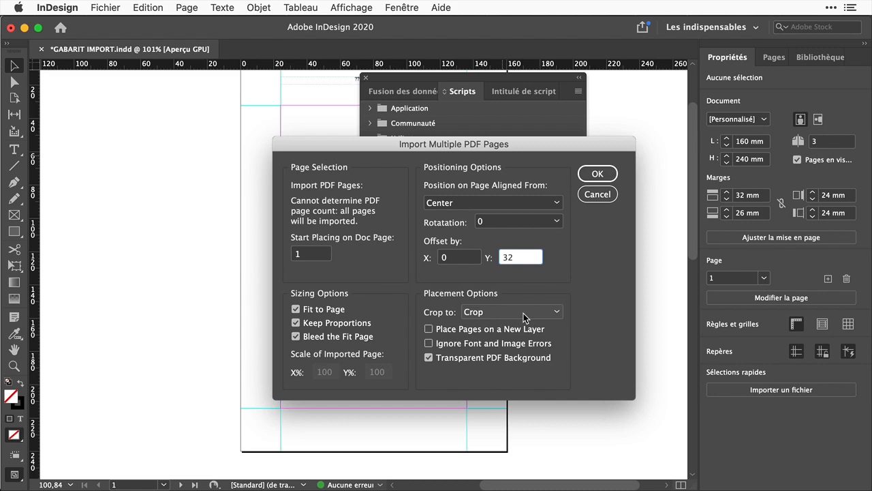
left_click(595, 176)
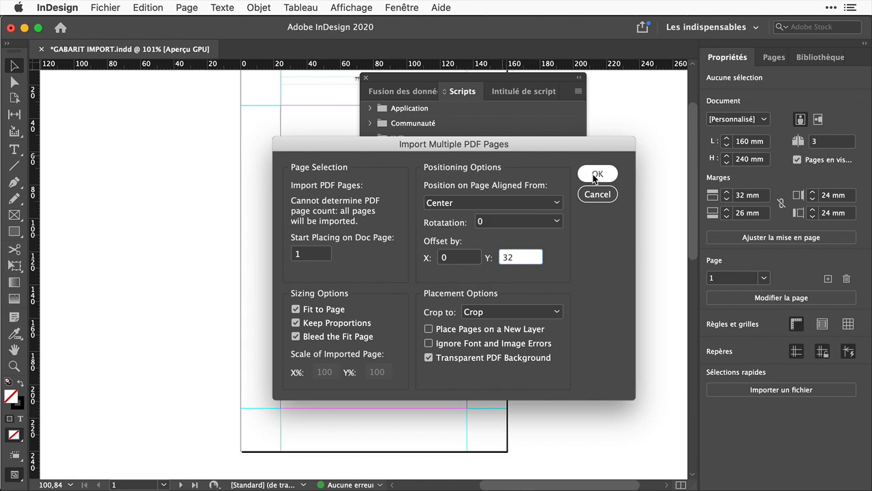
left_click(593, 175)
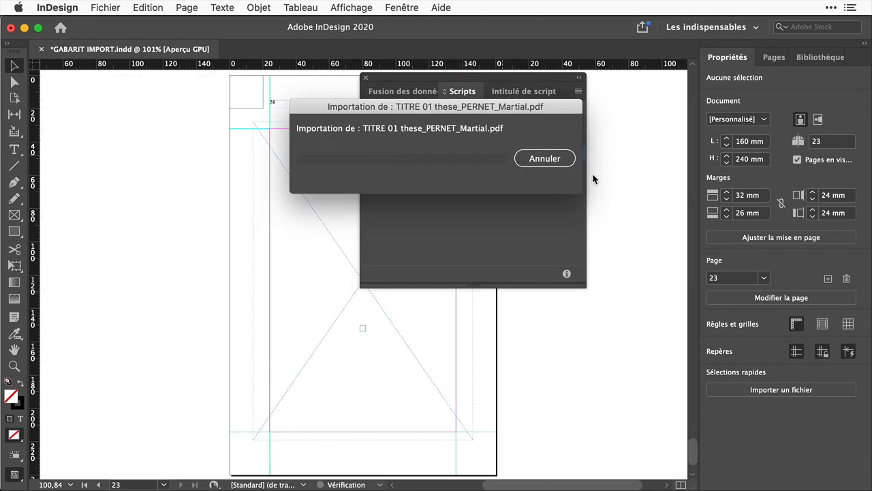
Step: Review the imported PDF pages from the end of the document back toward the beginning
scroll(315, 223, "up", 20)
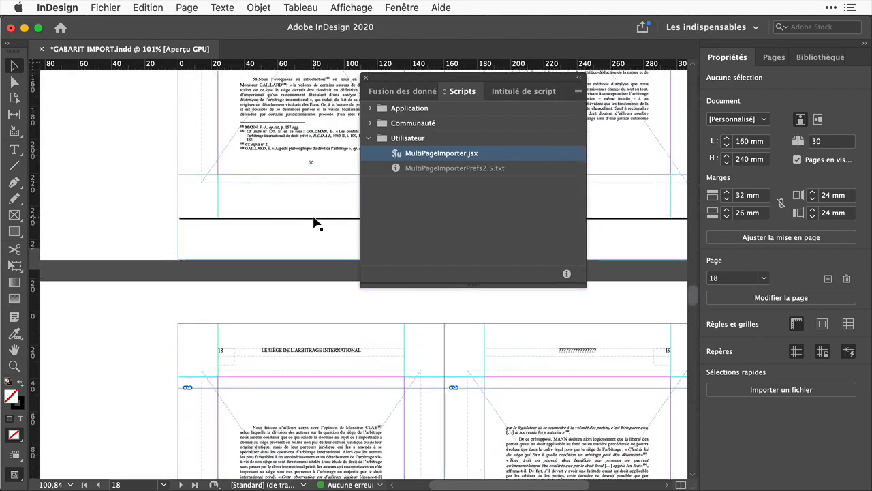
scroll(315, 222, "up", 18)
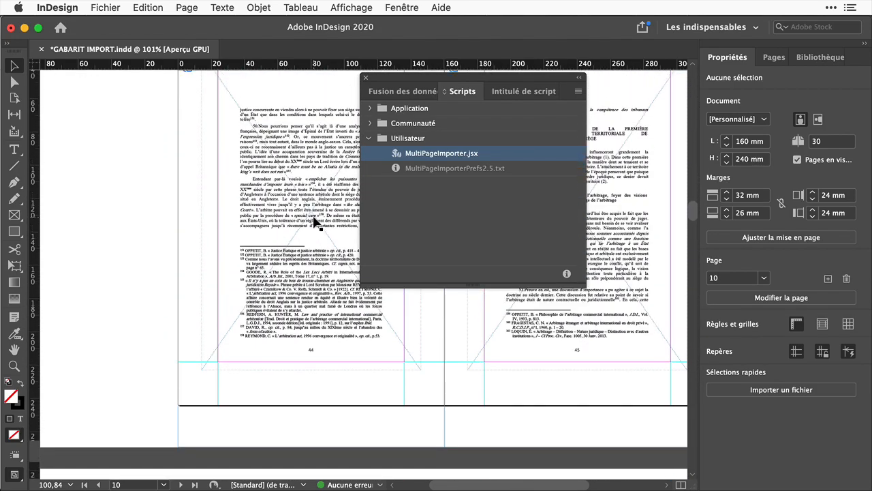